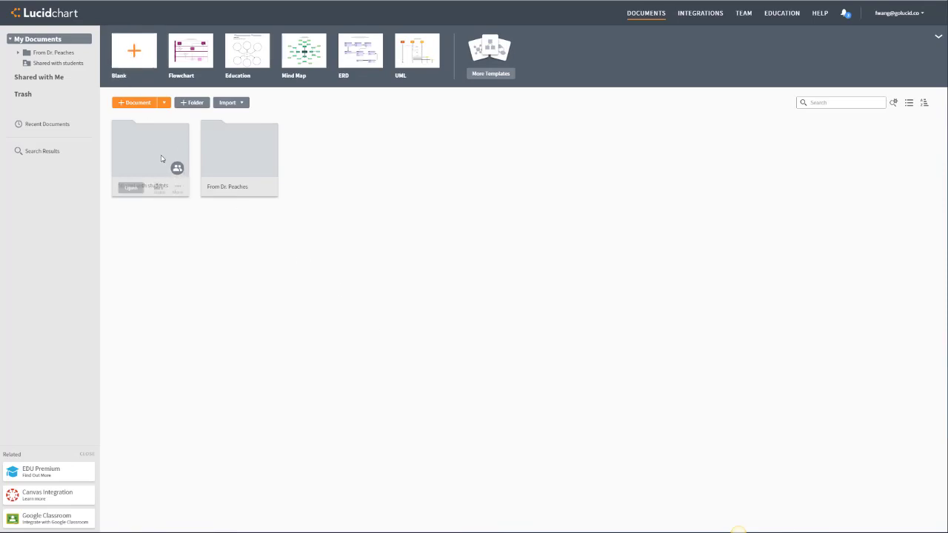
{"action": "mouse_move", "coordinate": [212, 193]}
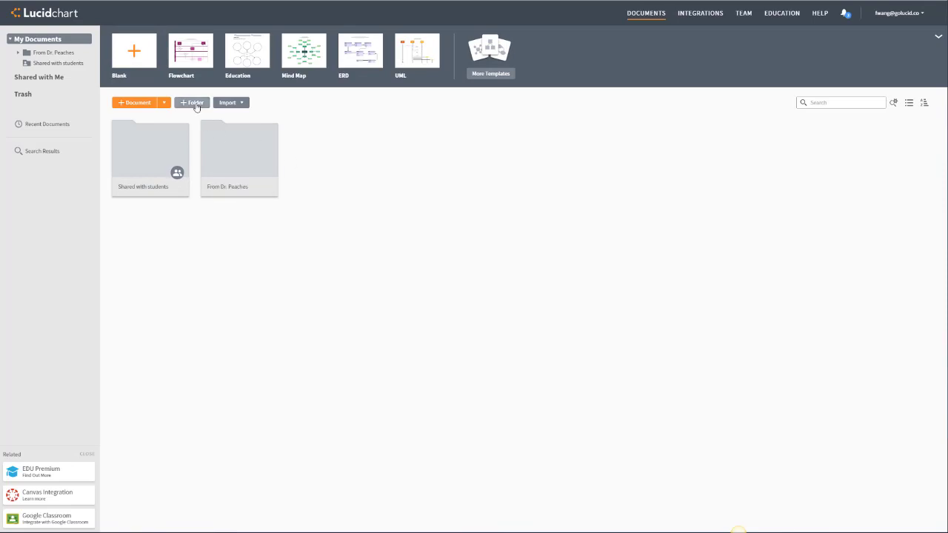
{"action": "left_click", "coordinate": [883, 16]}
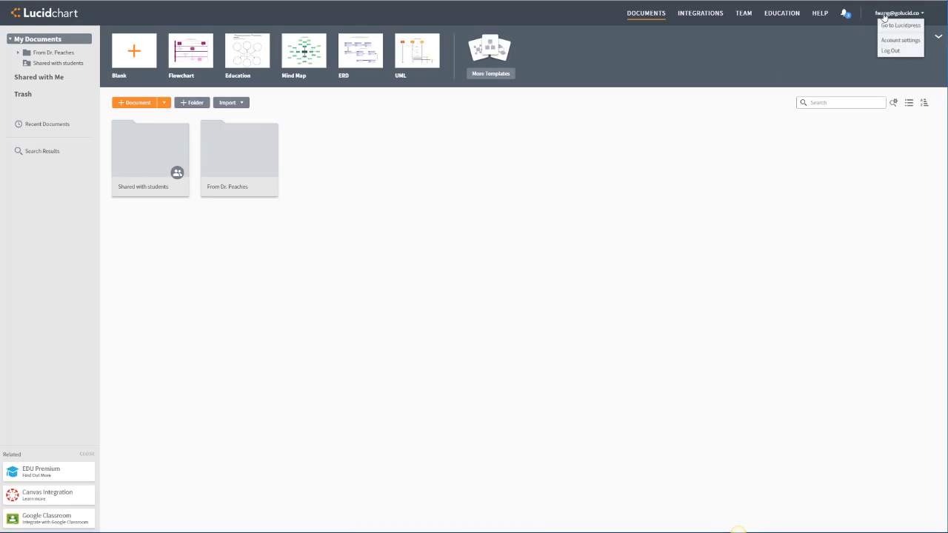
{"action": "left_click", "coordinate": [820, 53]}
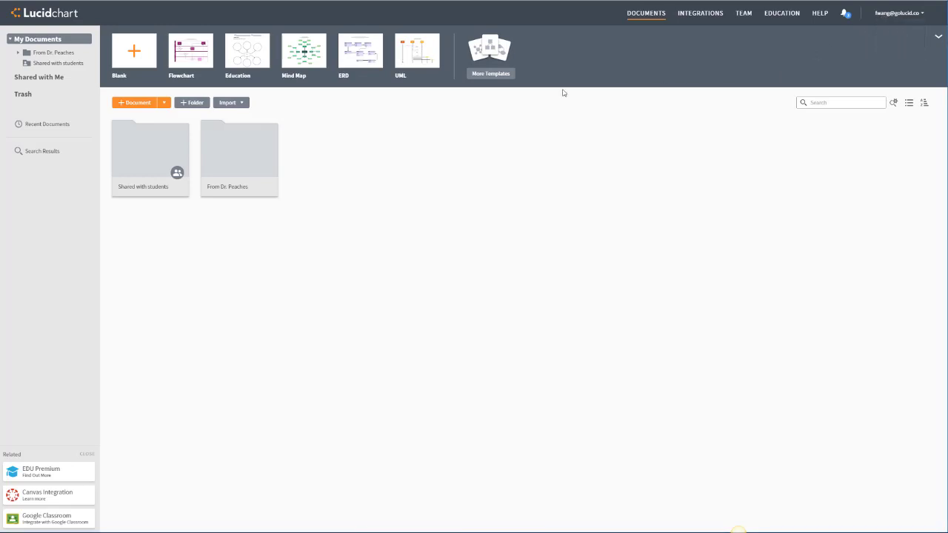
Look through the flowchart, personal and team templates in the template gallery, and close it
{"action": "left_click", "coordinate": [191, 62]}
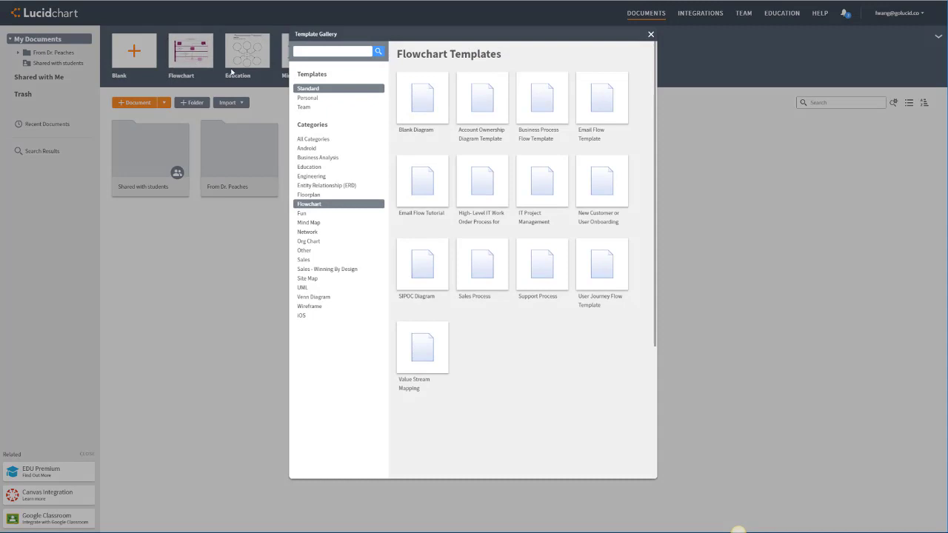
{"action": "left_click", "coordinate": [334, 99]}
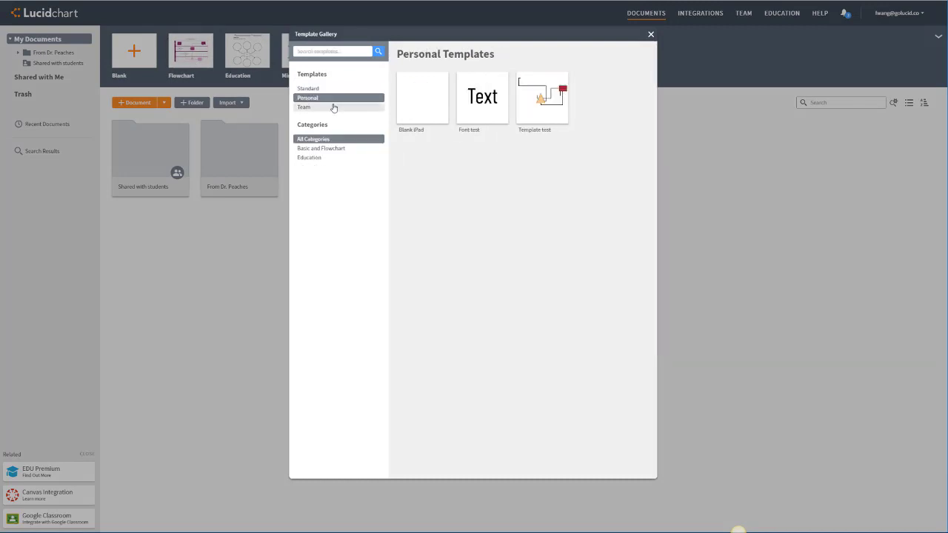
{"action": "left_click", "coordinate": [335, 107]}
{"action": "left_click", "coordinate": [333, 89]}
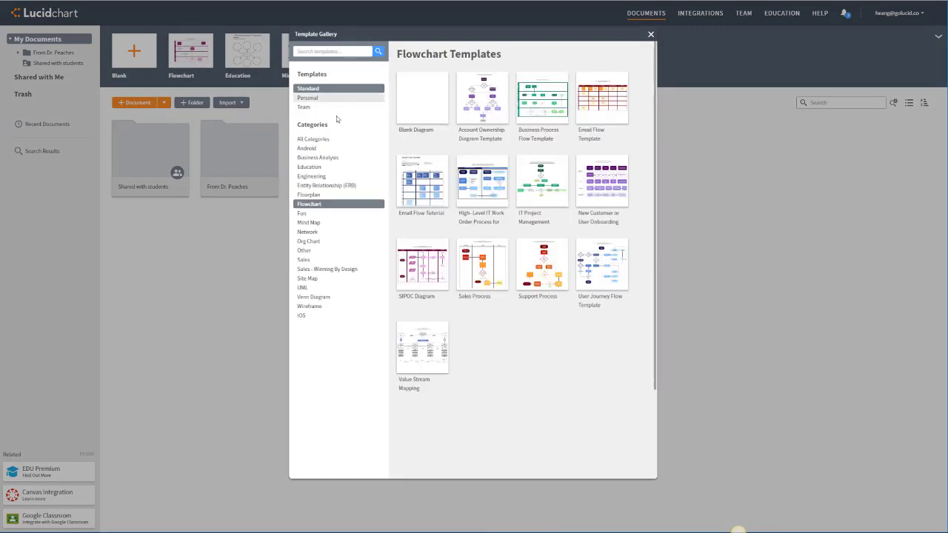
{"action": "left_click", "coordinate": [650, 35]}
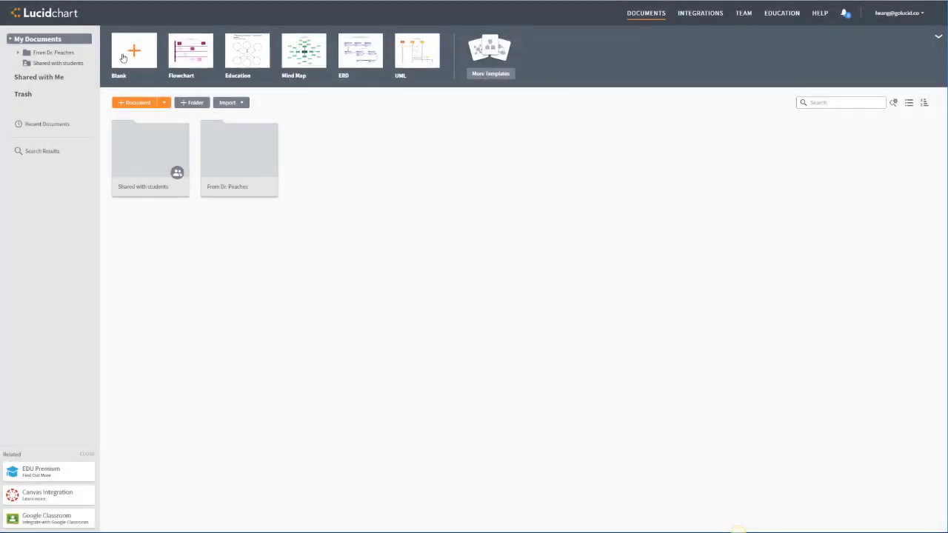
Create a blank document and name it "My Document"
{"action": "left_click", "coordinate": [120, 55]}
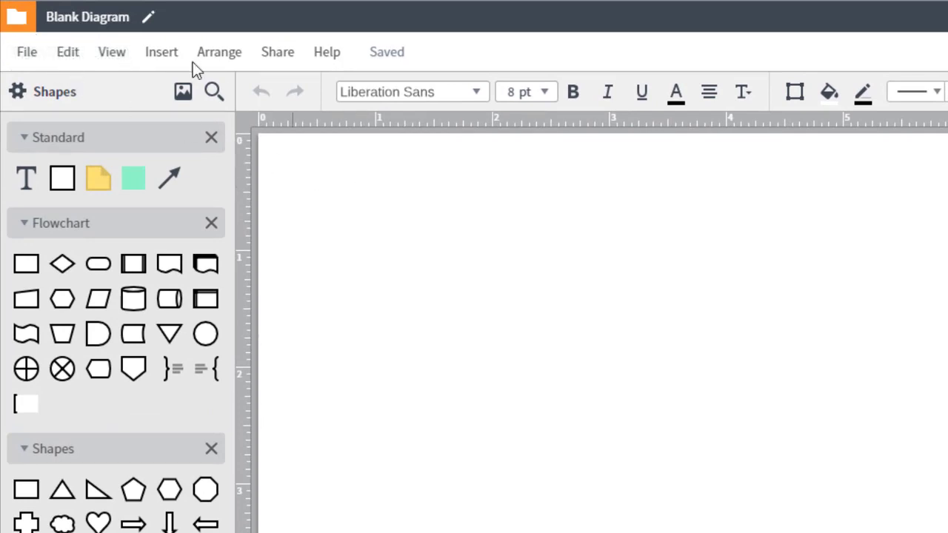
{"action": "left_click", "coordinate": [113, 22]}
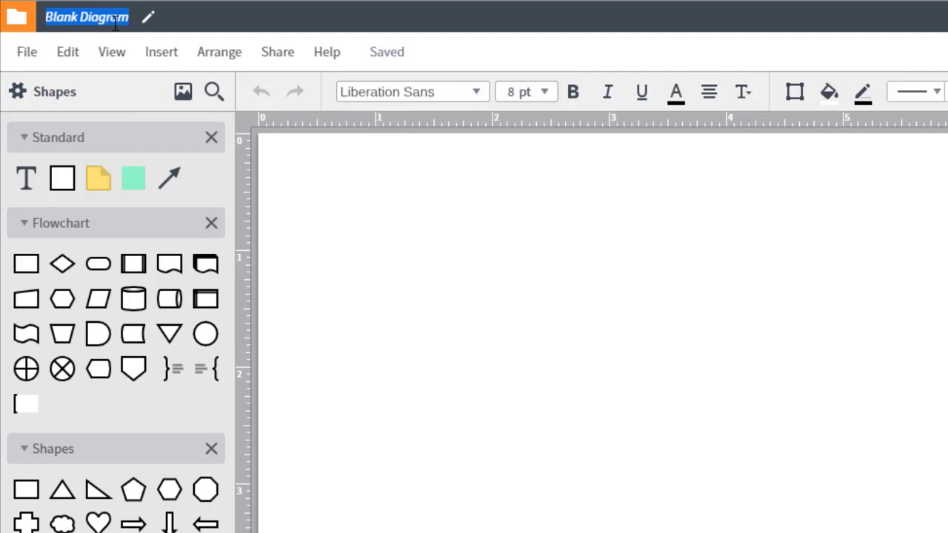
{"action": "type", "text": "My Document"}
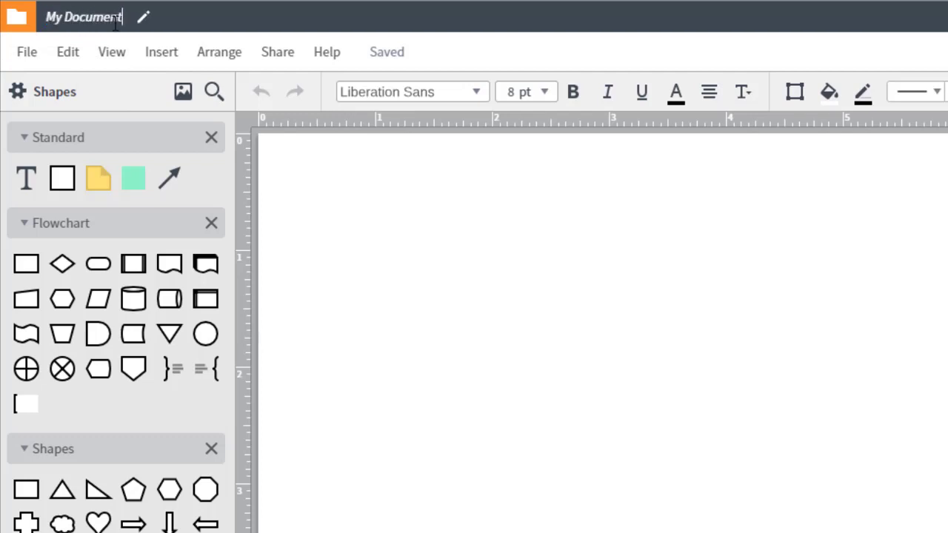
{"action": "key", "text": "Return"}
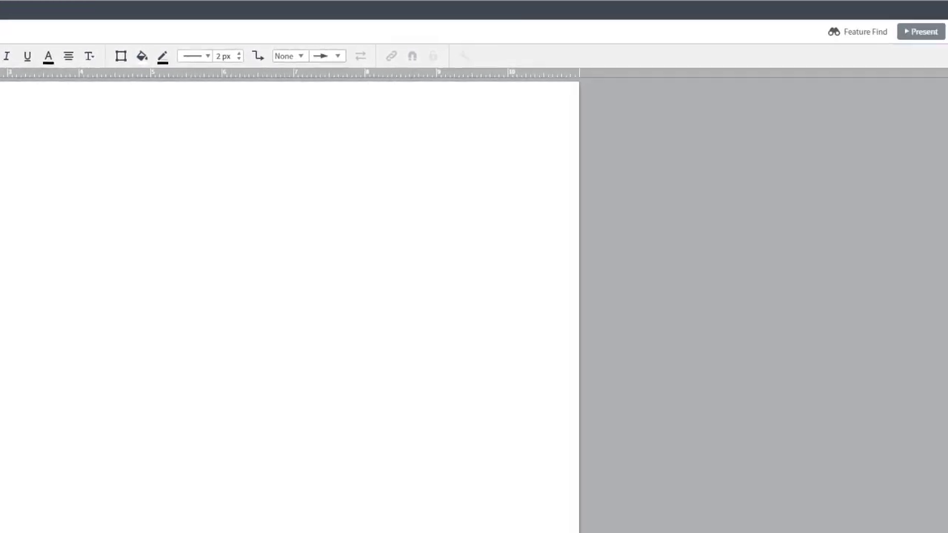
Examine the document's page settings, including the page size, portrait and landscape formats, units and auto tiling
{"action": "left_click", "coordinate": [936, 80]}
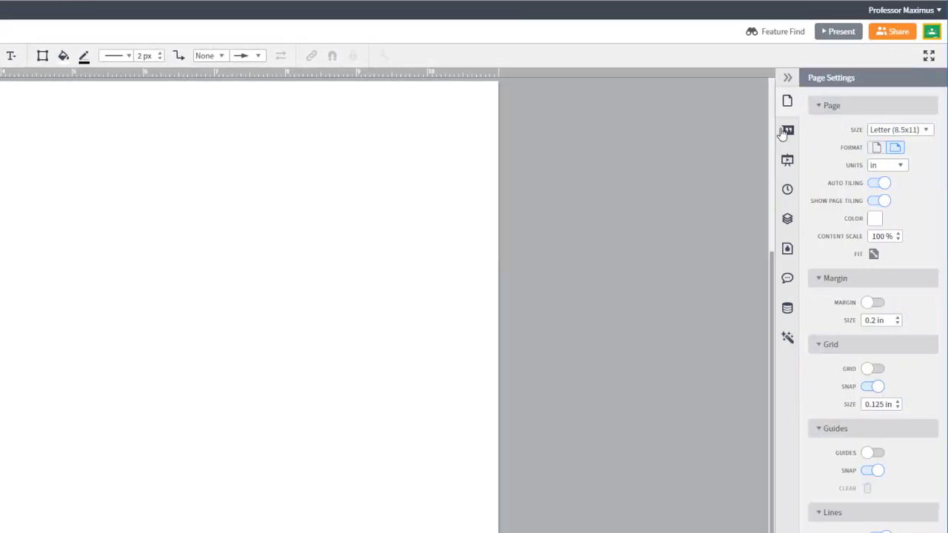
{"action": "left_click", "coordinate": [788, 79]}
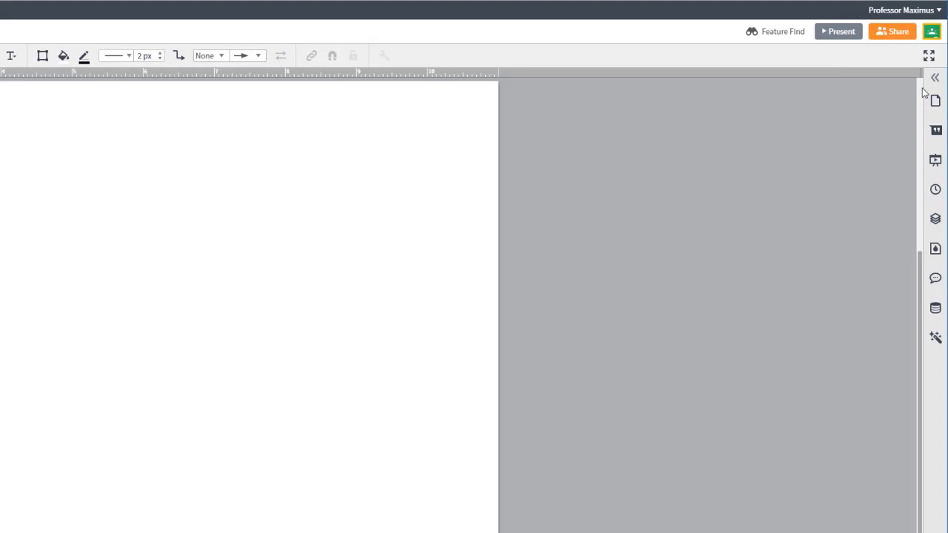
{"action": "left_click", "coordinate": [934, 78]}
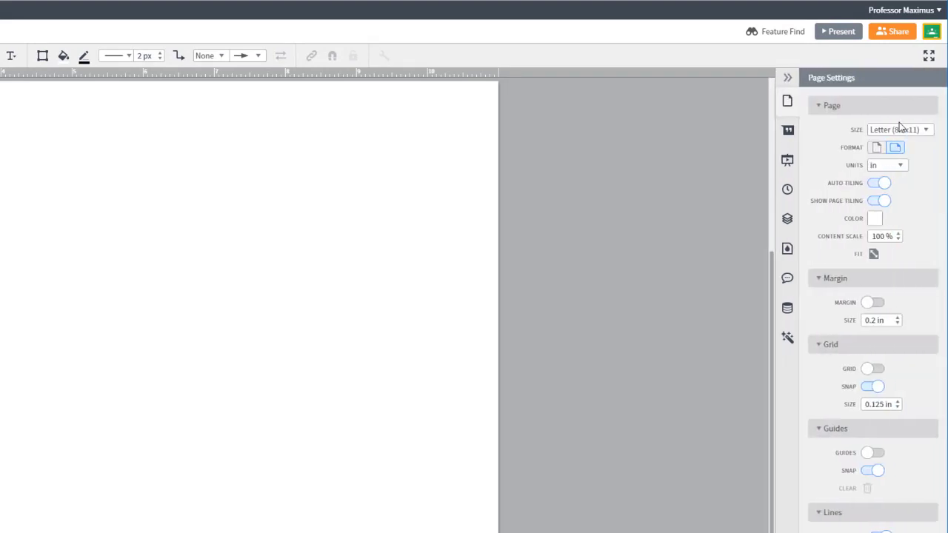
{"action": "left_click", "coordinate": [899, 131]}
{"action": "left_click", "coordinate": [904, 133]}
{"action": "left_click", "coordinate": [878, 149]}
{"action": "left_click", "coordinate": [894, 149]}
{"action": "left_click", "coordinate": [894, 166]}
{"action": "left_click", "coordinate": [893, 183]}
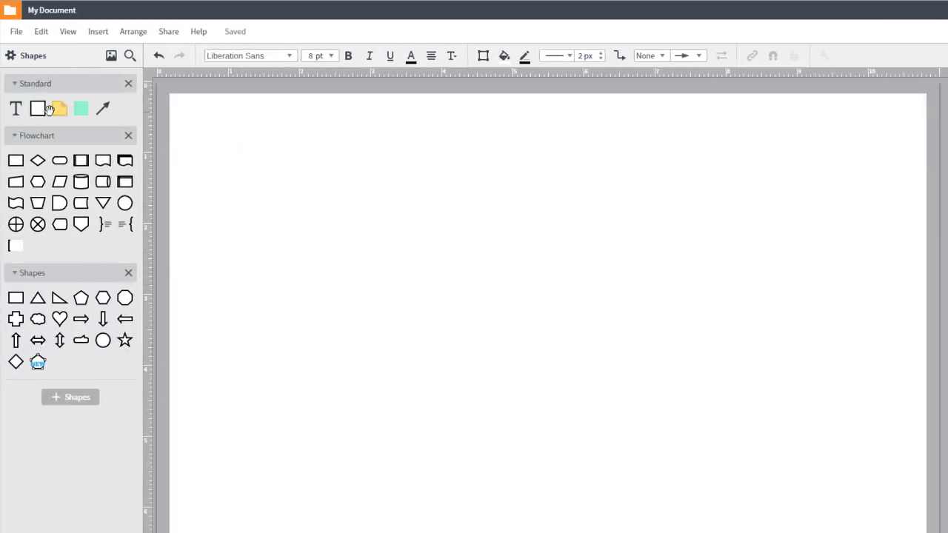
Place a standard text block, a rectangle and a triangle side by side near the top of the page
{"action": "left_click_drag", "start_coordinate": [38, 108], "coordinate": [307, 195]}
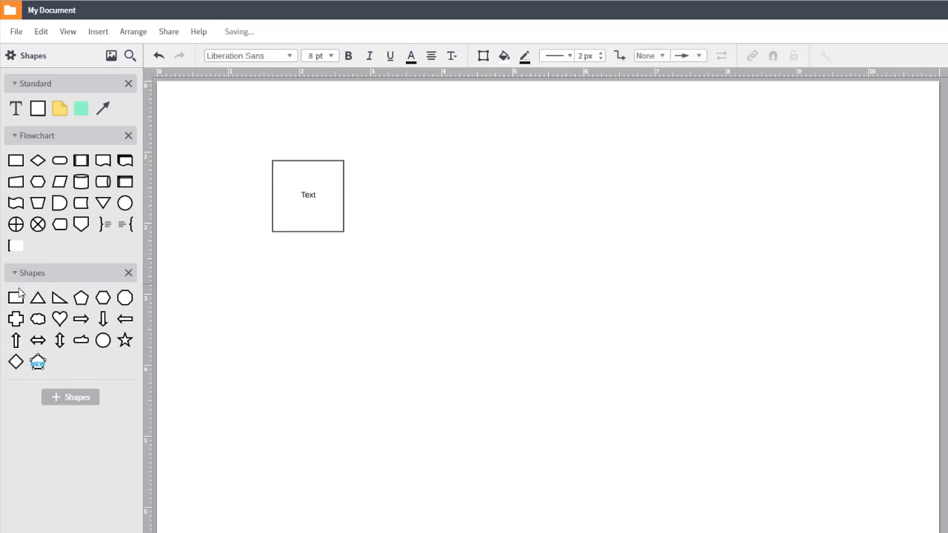
{"action": "left_click_drag", "start_coordinate": [16, 298], "coordinate": [426, 189]}
{"action": "left_click", "coordinate": [412, 310]}
{"action": "left_click_drag", "start_coordinate": [38, 297], "coordinate": [566, 196]}
Set the square block's text to the Komika Hand font at 14 pt
{"action": "left_click", "coordinate": [323, 201]}
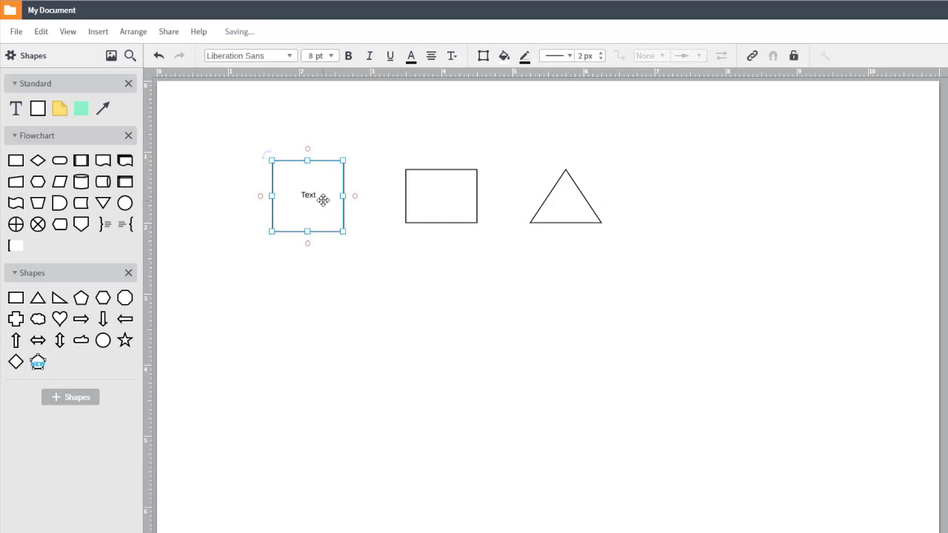
{"action": "left_click", "coordinate": [281, 57]}
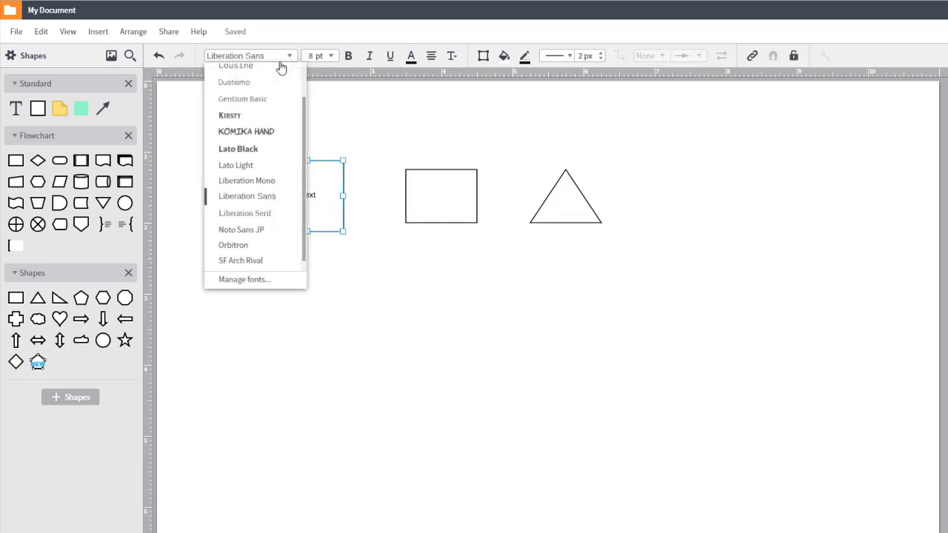
{"action": "left_click", "coordinate": [255, 132]}
{"action": "left_click", "coordinate": [331, 55]}
{"action": "left_click", "coordinate": [321, 190]}
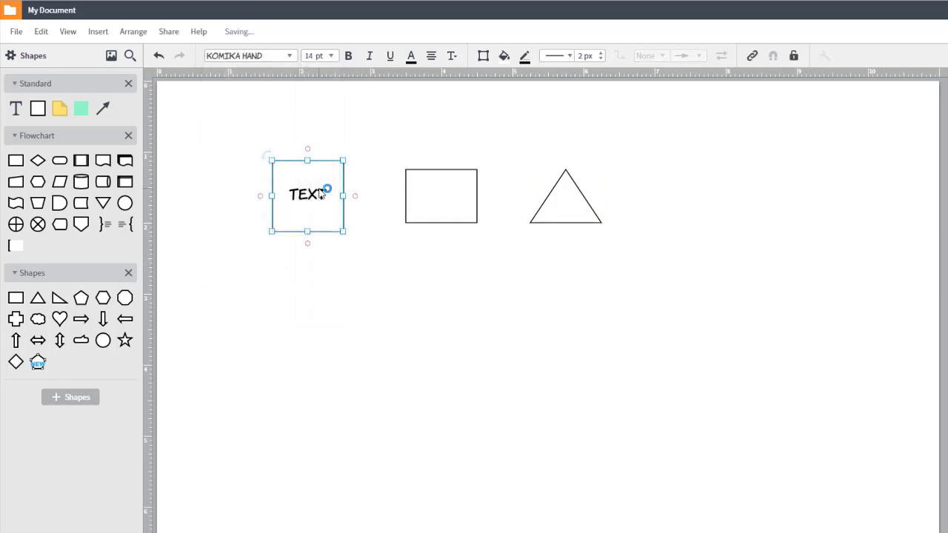
Make the square block's style the default and add another standard block directly below it
{"action": "right_click", "coordinate": [330, 178]}
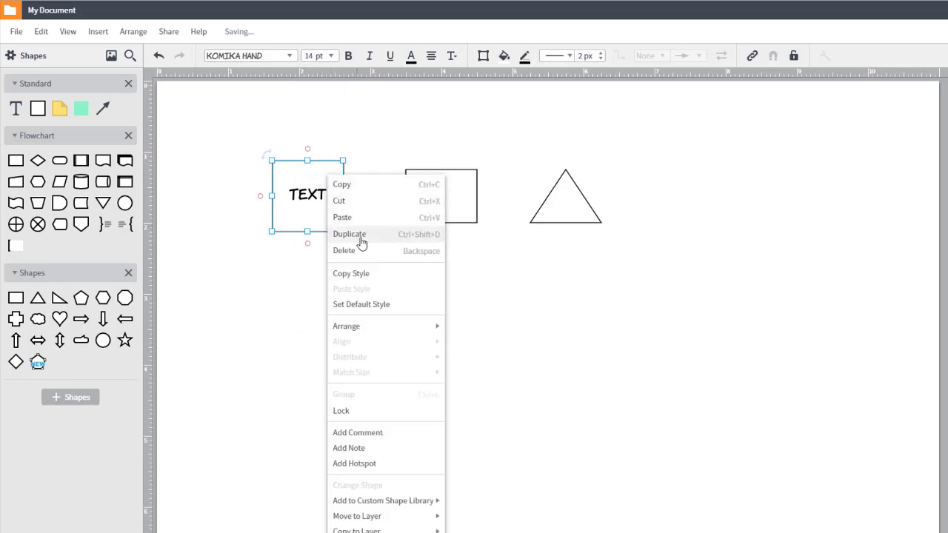
{"action": "left_click", "coordinate": [374, 304]}
{"action": "left_click", "coordinate": [245, 258]}
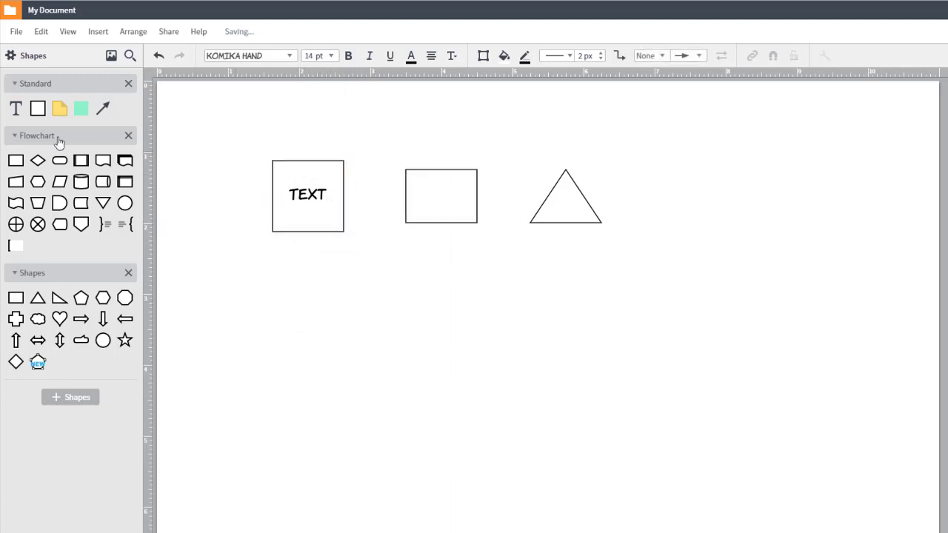
{"action": "left_click_drag", "start_coordinate": [37, 109], "coordinate": [312, 292]}
{"action": "left_click", "coordinate": [394, 294]}
Enlarge the triangle from its lower corner to about 1.6 in wide and 2 in tall
{"action": "left_click", "coordinate": [331, 199]}
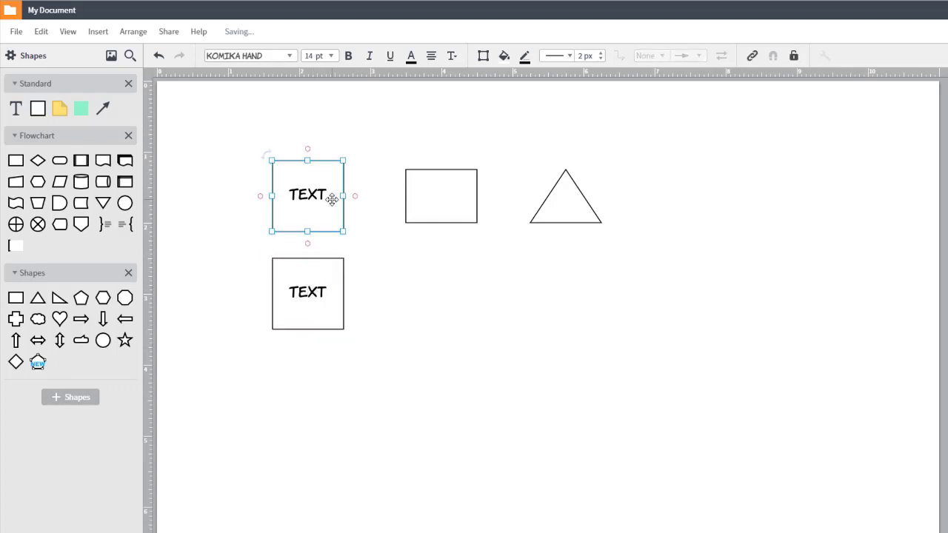
{"action": "left_click", "coordinate": [462, 206]}
{"action": "left_click", "coordinate": [586, 216]}
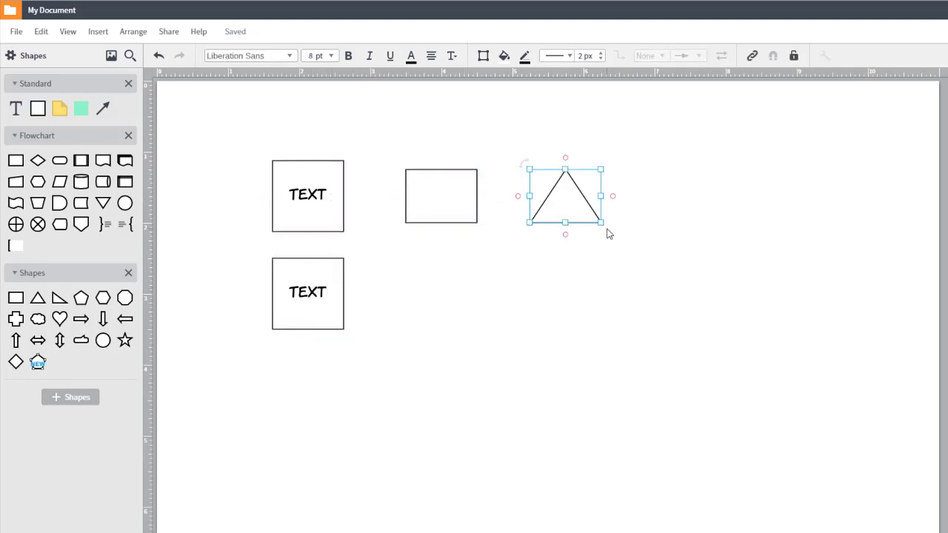
{"action": "left_click_drag", "start_coordinate": [601, 223], "coordinate": [646, 311]}
{"action": "left_click", "coordinate": [662, 304]}
Connect the rectangle to the triangle and the upper square block to the rectangle with arrow lines
{"action": "left_click", "coordinate": [473, 202]}
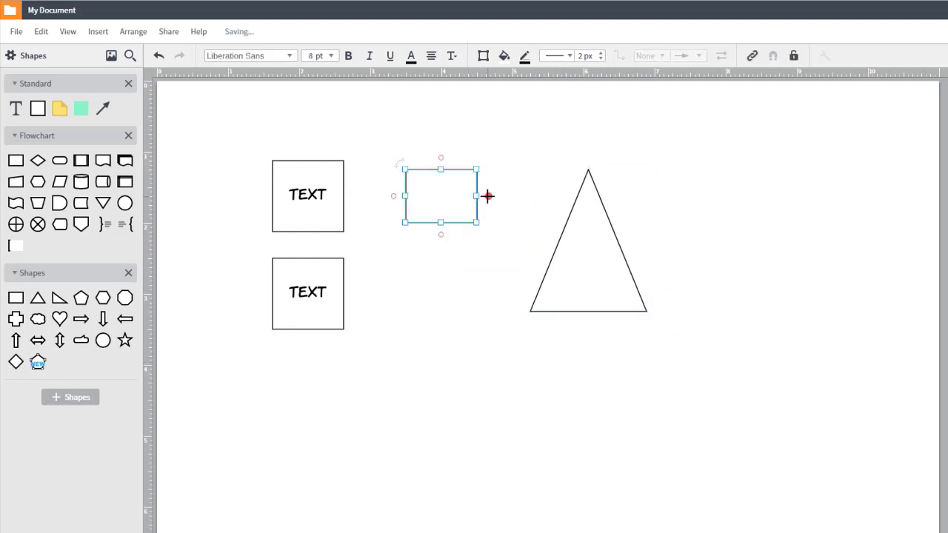
{"action": "left_click_drag", "start_coordinate": [488, 196], "coordinate": [557, 240]}
{"action": "left_click", "coordinate": [489, 261]}
{"action": "left_click_drag", "start_coordinate": [344, 196], "coordinate": [406, 196]}
Add the label "Text" to the arrow between the square block and the rectangle, using the Cousine font
{"action": "double_click", "coordinate": [373, 199]}
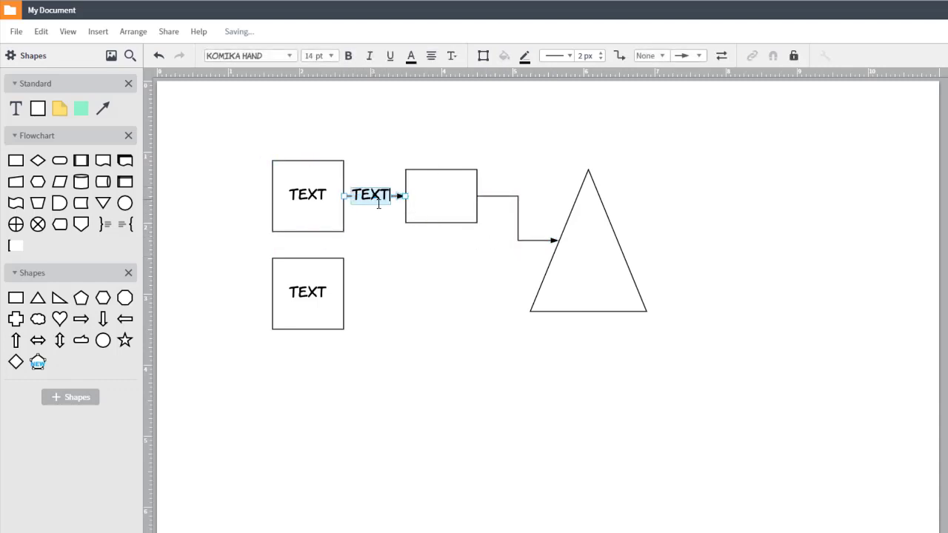
{"action": "left_click", "coordinate": [283, 56]}
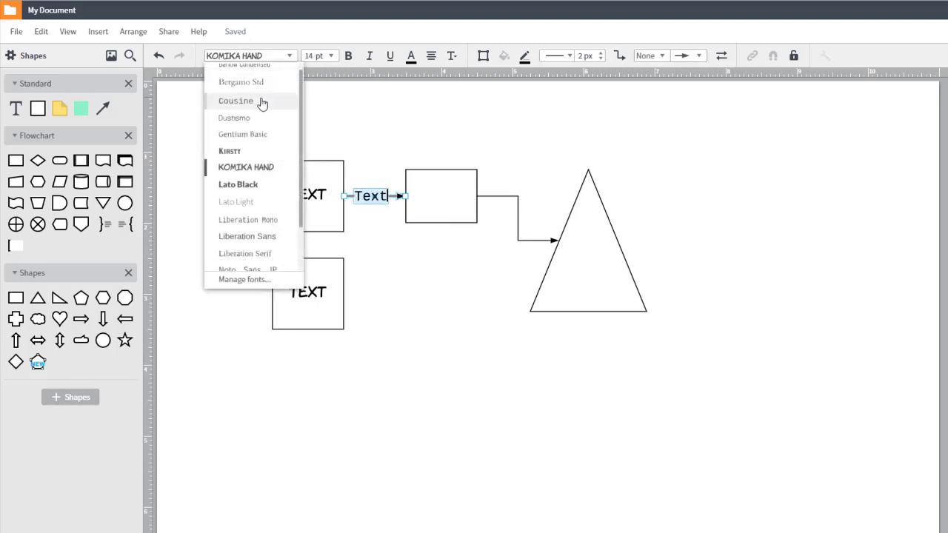
{"action": "left_click", "coordinate": [295, 98]}
{"action": "left_click", "coordinate": [383, 239]}
{"action": "left_click", "coordinate": [398, 198]}
{"action": "mouse_move", "coordinate": [404, 181]}
{"action": "left_mouse_down"}
{"action": "mouse_move", "coordinate": [417, 158]}
{"action": "mouse_move", "coordinate": [442, 170]}
{"action": "mouse_move", "coordinate": [409, 198]}
{"action": "left_mouse_up"}
{"action": "left_click", "coordinate": [498, 283]}
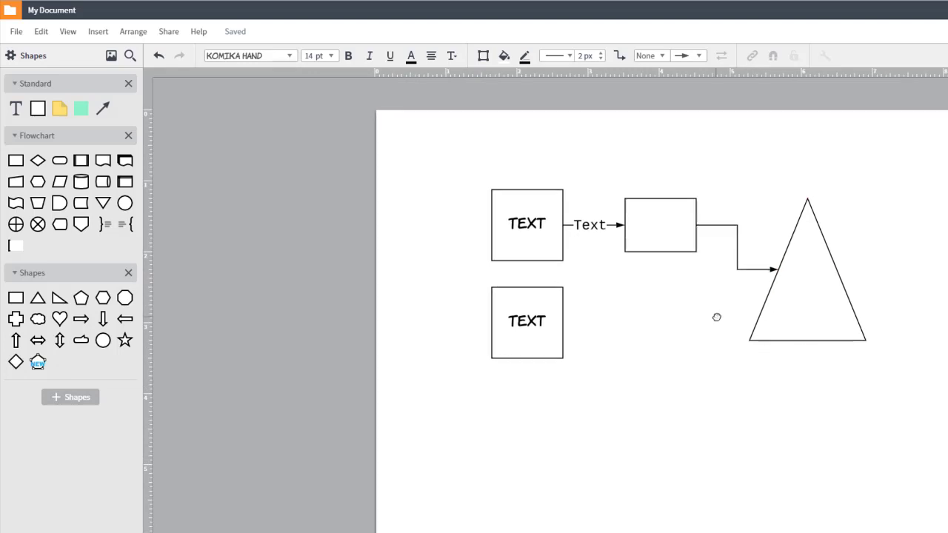
Add the Equations library to the shape toolbox through the Shape Manager
{"action": "mouse_move", "coordinate": [717, 317]}
{"action": "left_mouse_down"}
{"action": "mouse_move", "coordinate": [792, 324]}
{"action": "mouse_move", "coordinate": [706, 316]}
{"action": "left_mouse_up"}
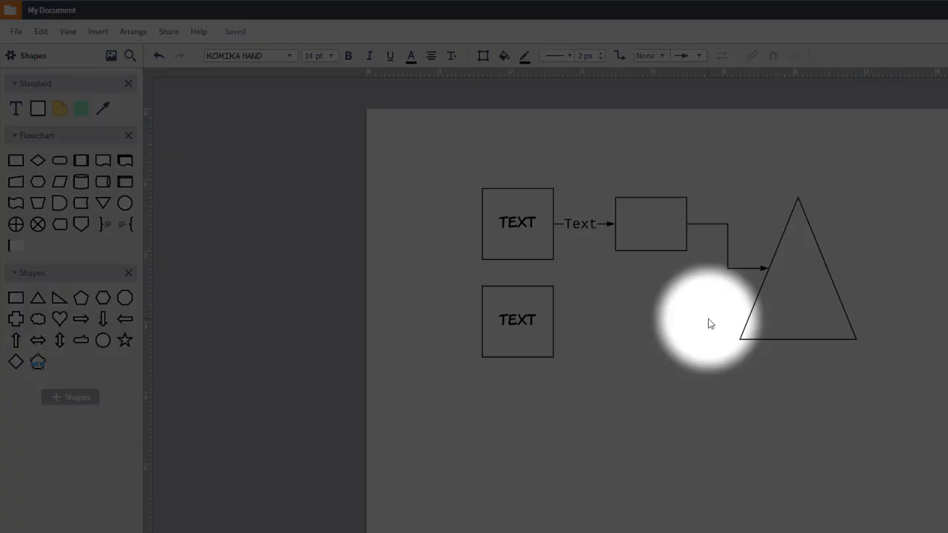
{"action": "left_click", "coordinate": [22, 64]}
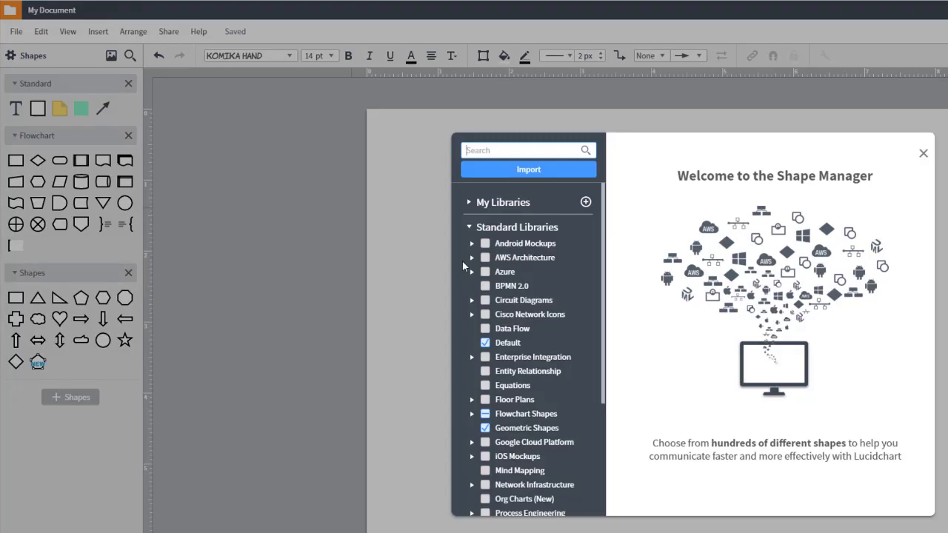
{"action": "mouse_move", "coordinate": [497, 302]}
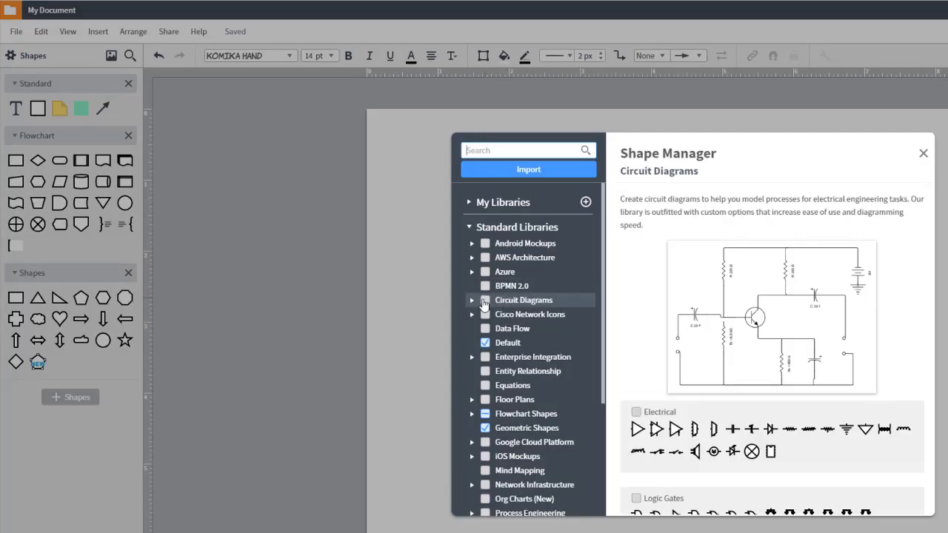
{"action": "left_click", "coordinate": [485, 385]}
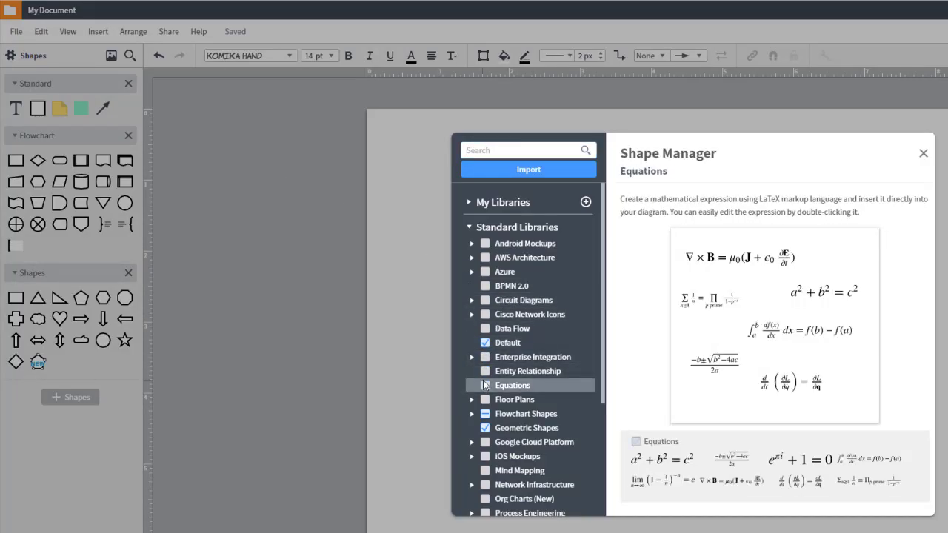
{"action": "left_click", "coordinate": [924, 154]}
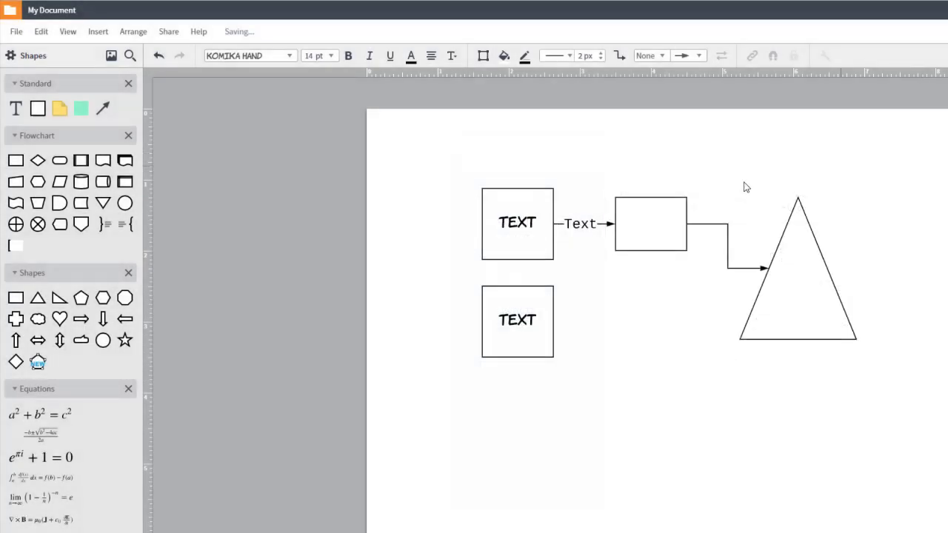
Search the web images for "clock"
{"action": "left_click", "coordinate": [129, 57]}
{"action": "left_click", "coordinate": [111, 56]}
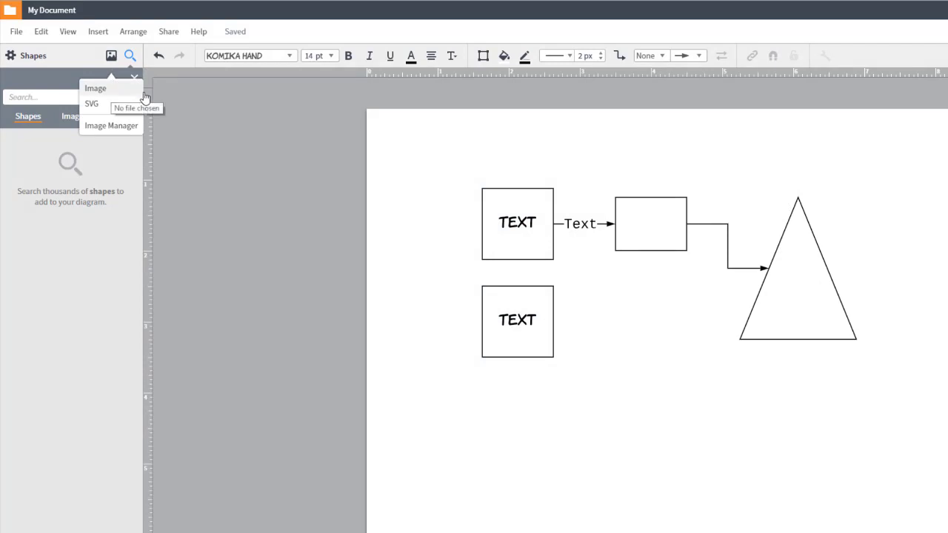
{"action": "left_click", "coordinate": [74, 116]}
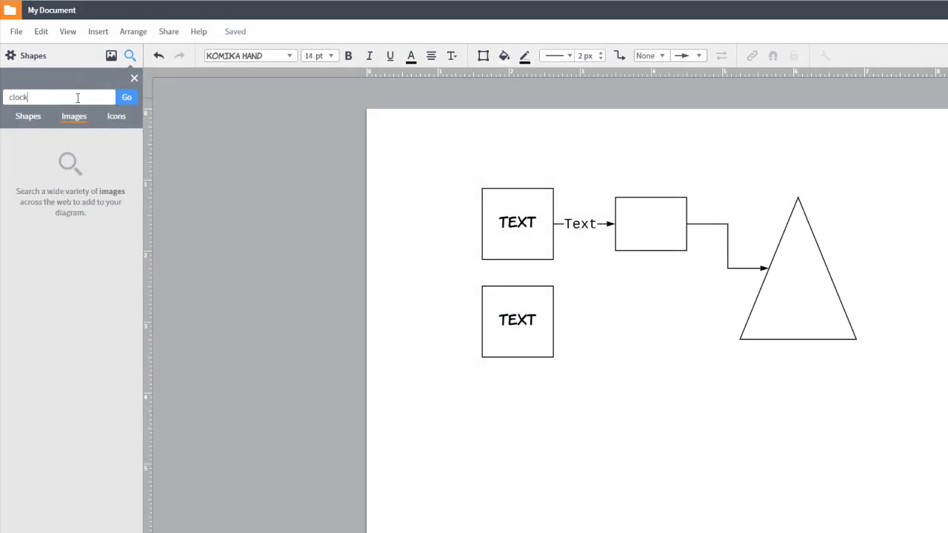
{"action": "left_click", "coordinate": [77, 98]}
{"action": "type", "text": "clock"}
{"action": "key", "text": "Return"}
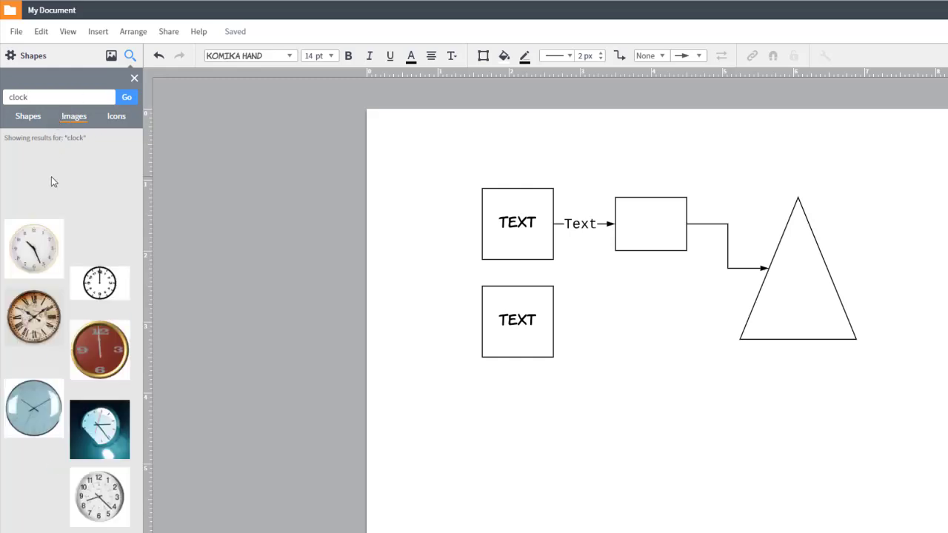
Place the black wall clock image from the search results below the connected shapes and close the image search
{"action": "left_click_drag", "start_coordinate": [52, 183], "coordinate": [676, 466]}
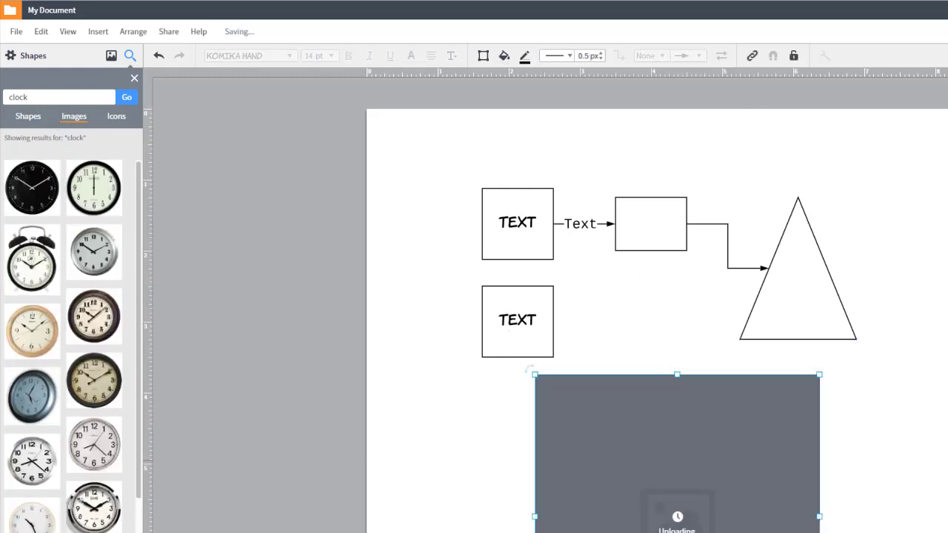
{"action": "left_click", "coordinate": [677, 319]}
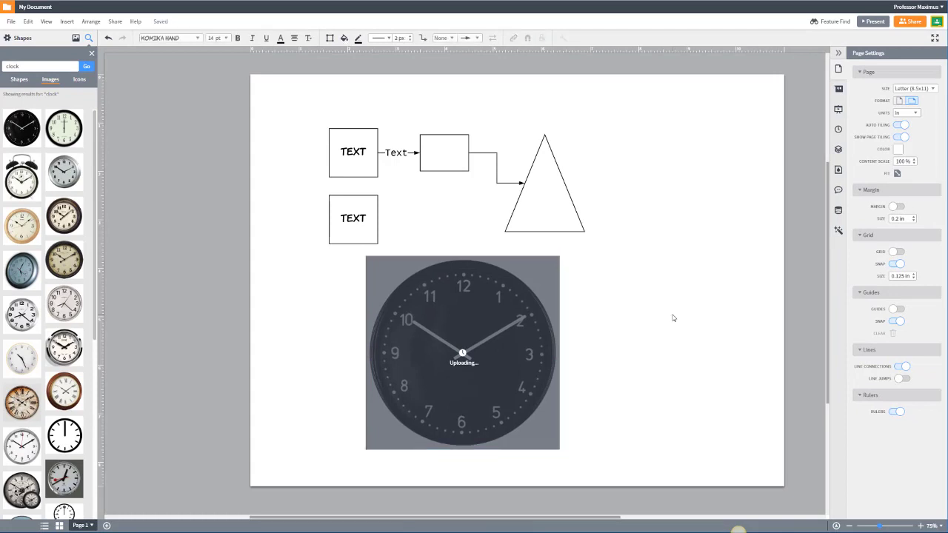
{"action": "left_click", "coordinate": [92, 54]}
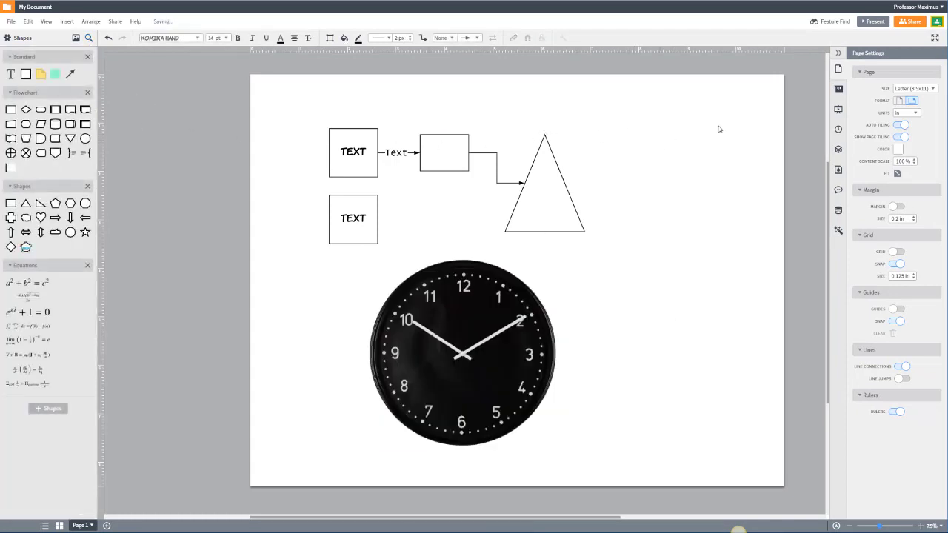
Search the program's features for "arrang" and close the search
{"action": "left_click", "coordinate": [839, 27]}
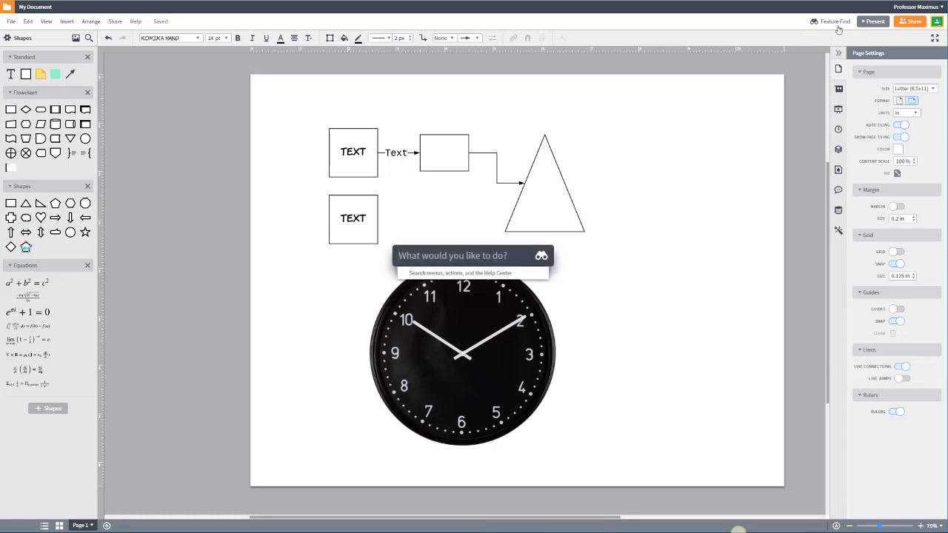
{"action": "type", "text": "arrang"}
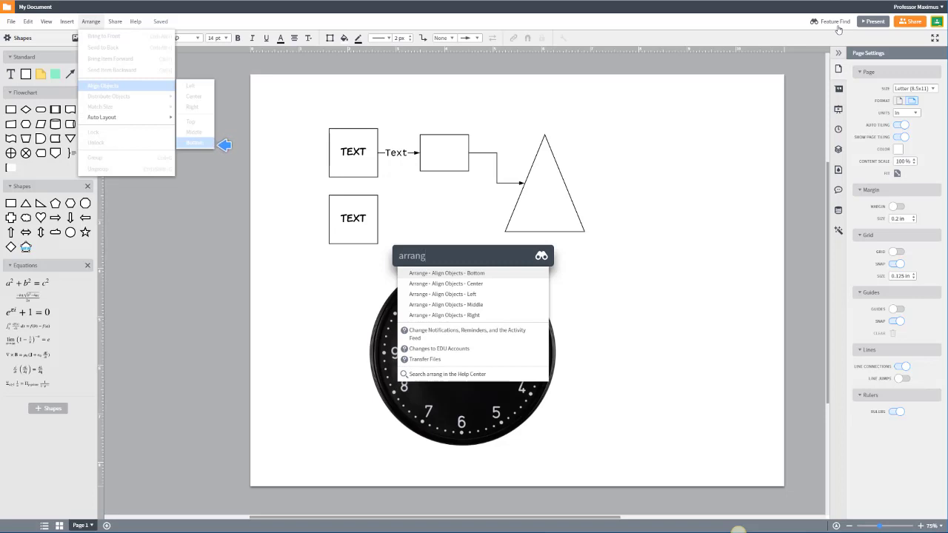
{"action": "left_click", "coordinate": [708, 106]}
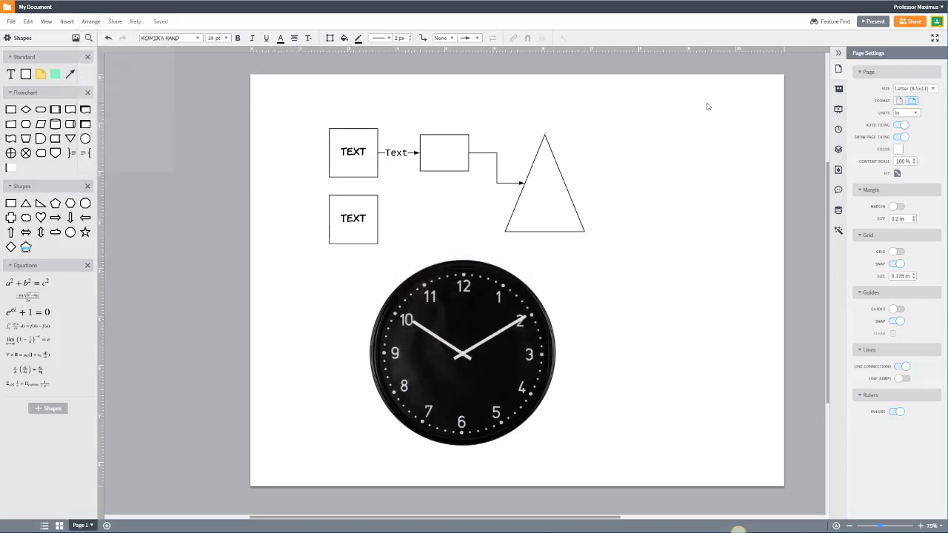
Preview the document in presentation mode and return to editing
{"action": "left_click", "coordinate": [874, 21]}
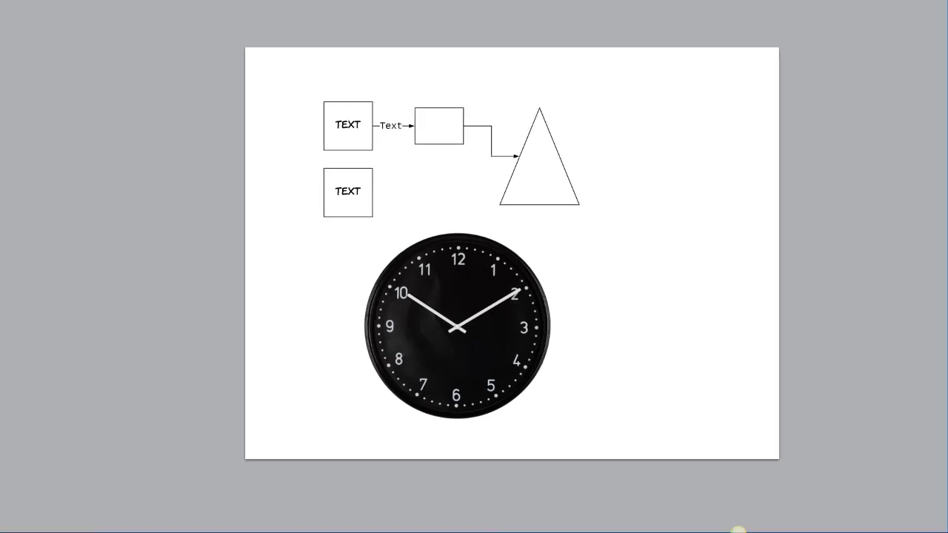
{"action": "key", "text": "Escape"}
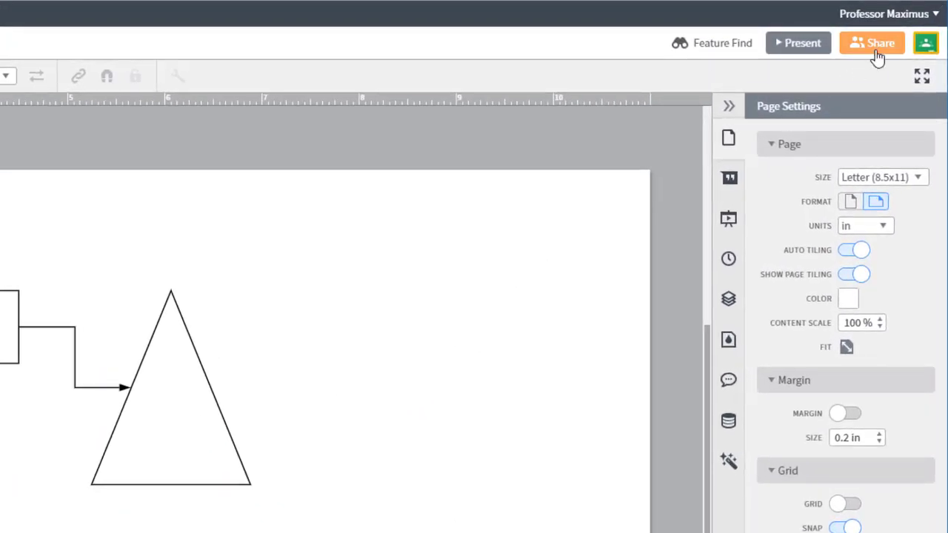
Share the document with the first suggested contact matching "ha", granting "Can edit" permission, and send the invitation
{"action": "left_click", "coordinate": [875, 44]}
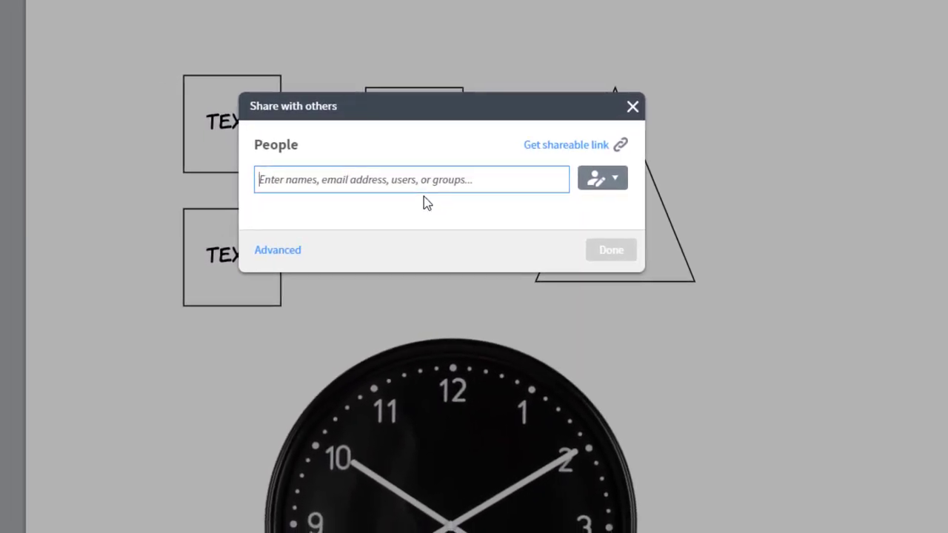
{"action": "type", "text": "ha"}
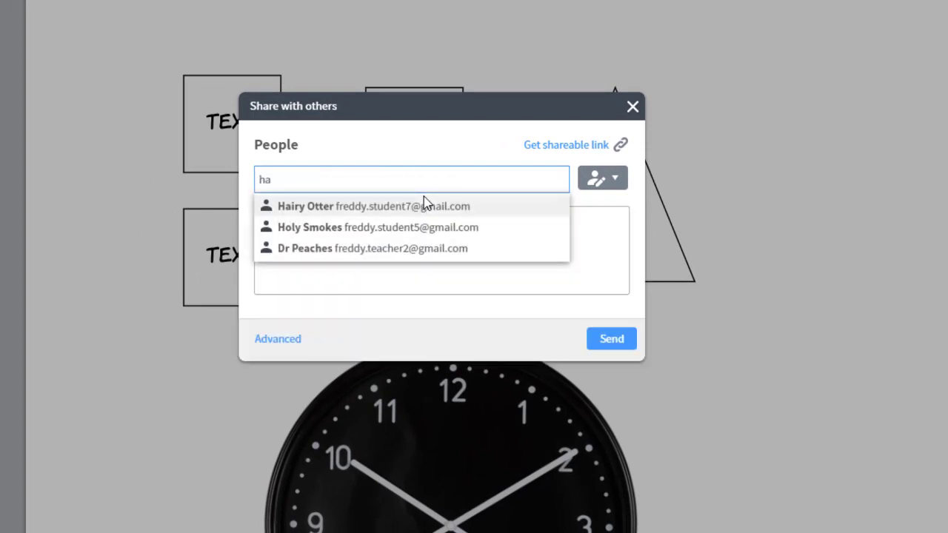
{"action": "left_click", "coordinate": [423, 202]}
{"action": "left_click", "coordinate": [618, 183]}
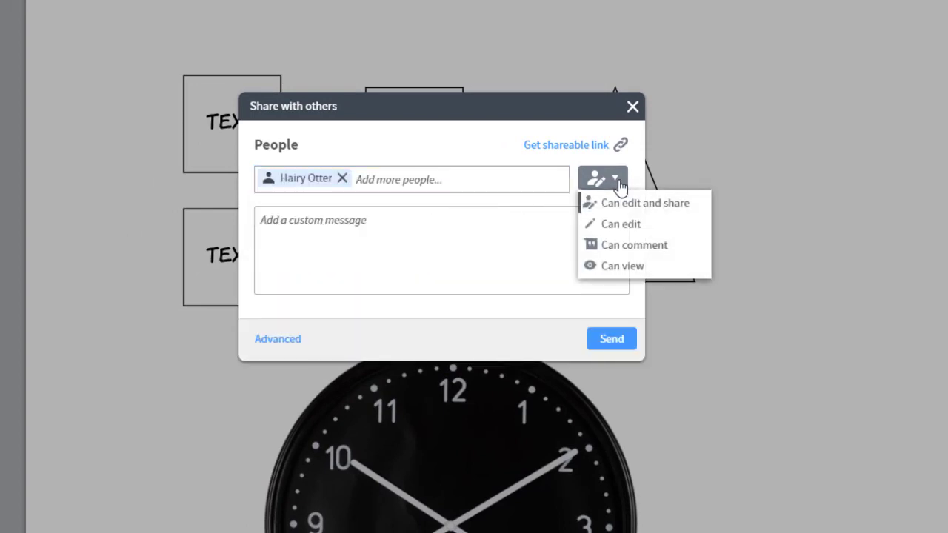
{"action": "left_click", "coordinate": [670, 226]}
{"action": "left_click", "coordinate": [612, 339]}
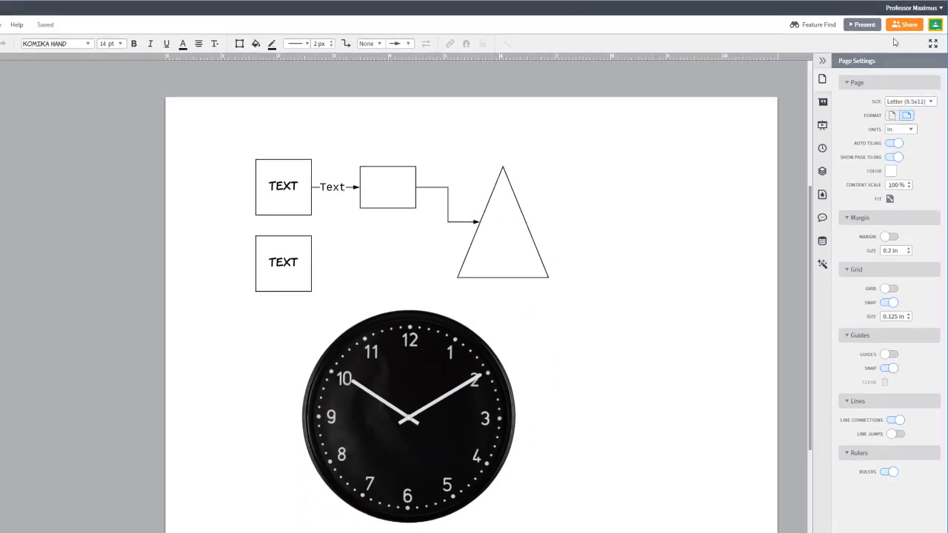
Share the document with the first suggested contact matching "dr", granting "Can comment" permission, and send the invitation
{"action": "left_click", "coordinate": [905, 26]}
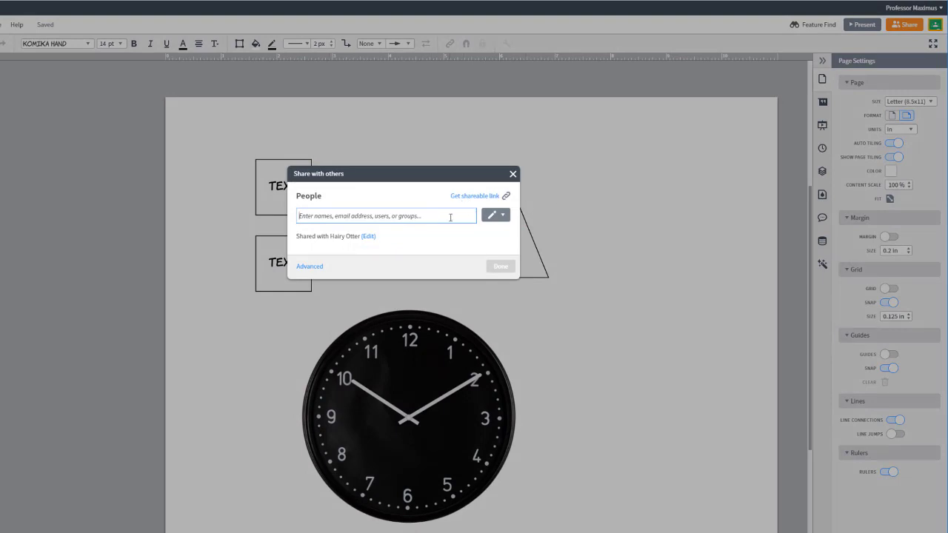
{"action": "type", "text": "dr"}
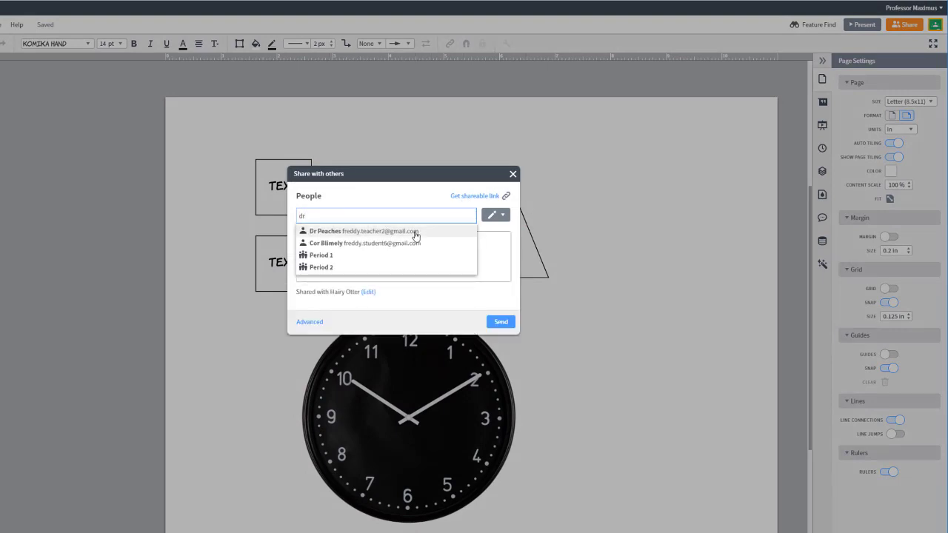
{"action": "left_click", "coordinate": [417, 232]}
{"action": "left_click", "coordinate": [492, 224]}
{"action": "left_click", "coordinate": [502, 255]}
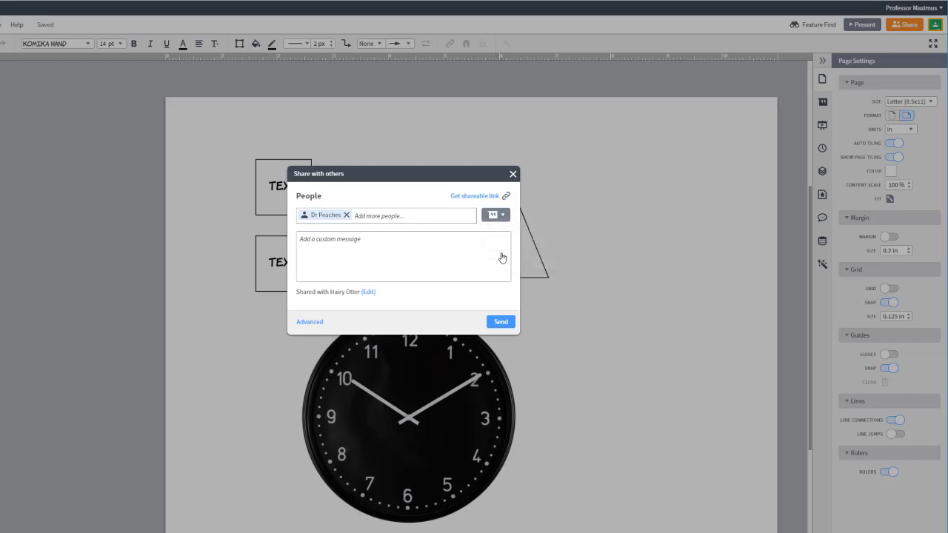
{"action": "left_click", "coordinate": [503, 321]}
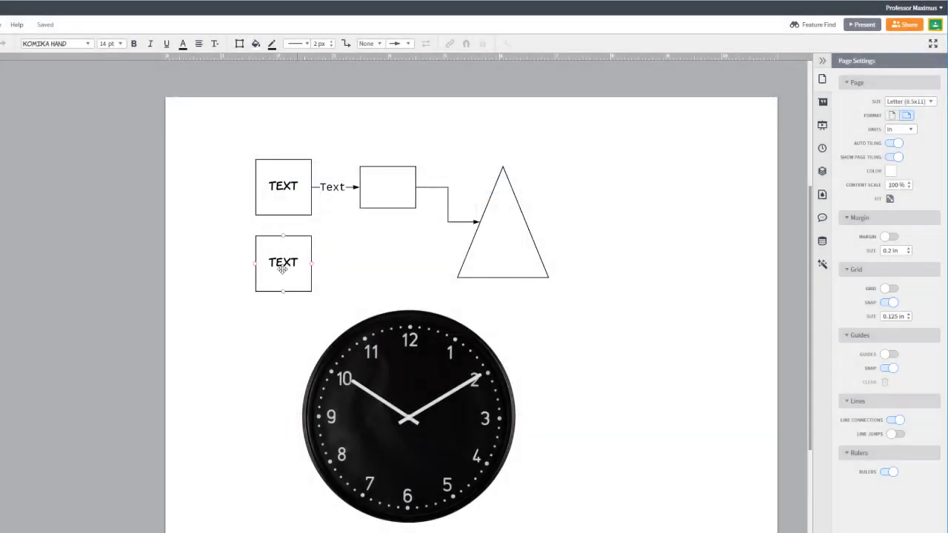
Add a comment to the lower TEXT square that mentions the contact with edit permission and says "write here"
{"action": "right_click", "coordinate": [280, 269]}
{"action": "left_click", "coordinate": [305, 471]}
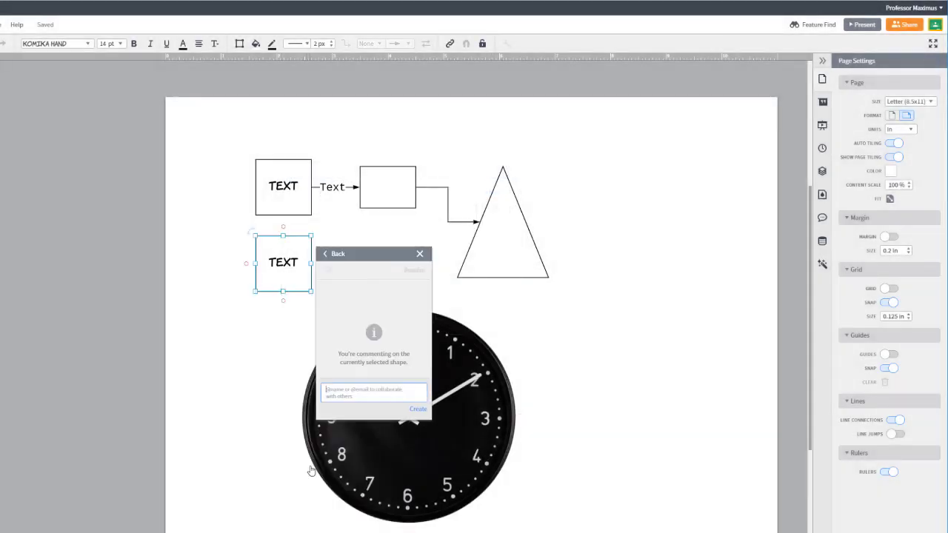
{"action": "type", "text": "@hai"}
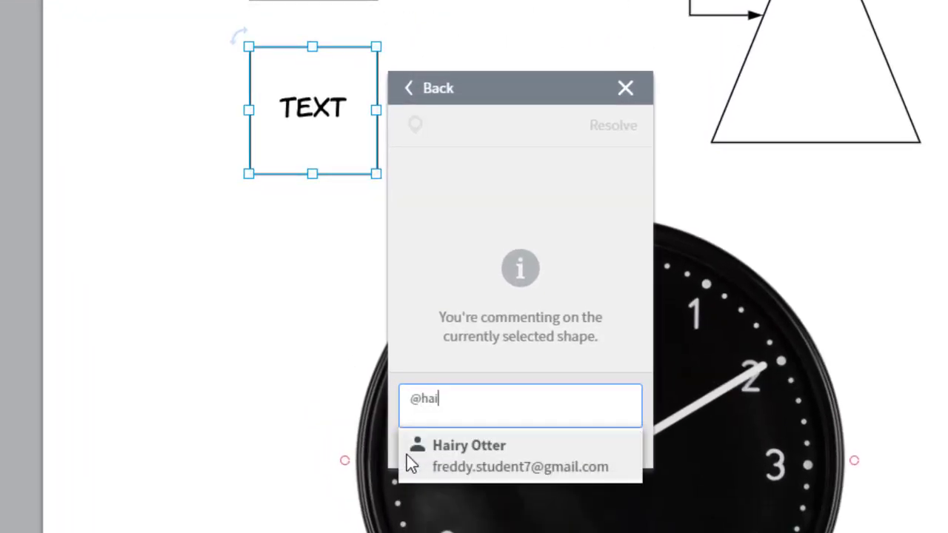
{"action": "left_click", "coordinate": [407, 455]}
{"action": "type", "text": "write here"}
{"action": "key", "text": "Return"}
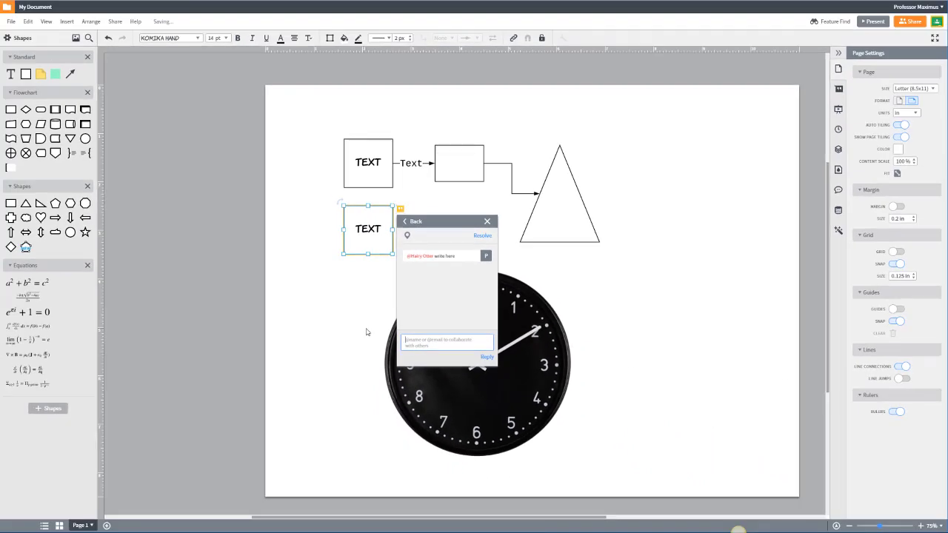
{"action": "left_click", "coordinate": [366, 332]}
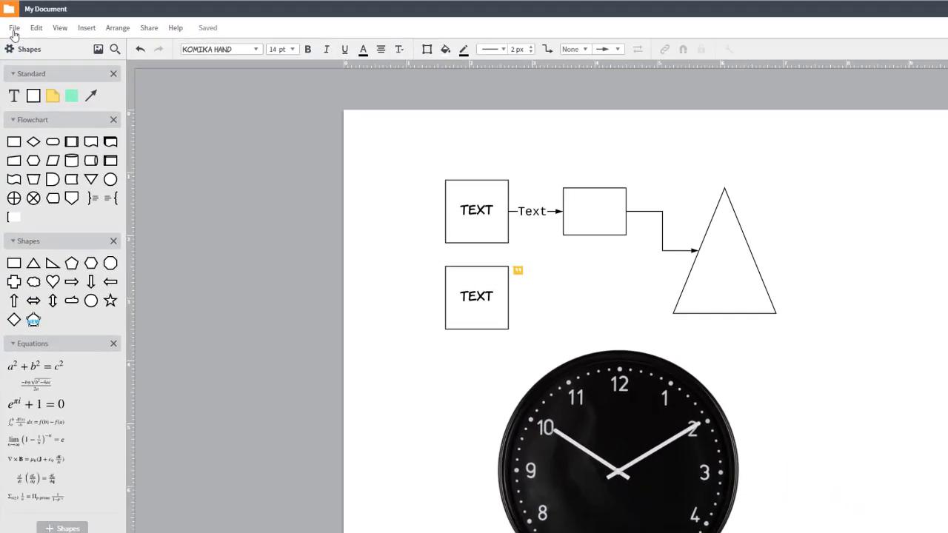
{"action": "left_click", "coordinate": [12, 21]}
{"action": "mouse_move", "coordinate": [39, 164]}
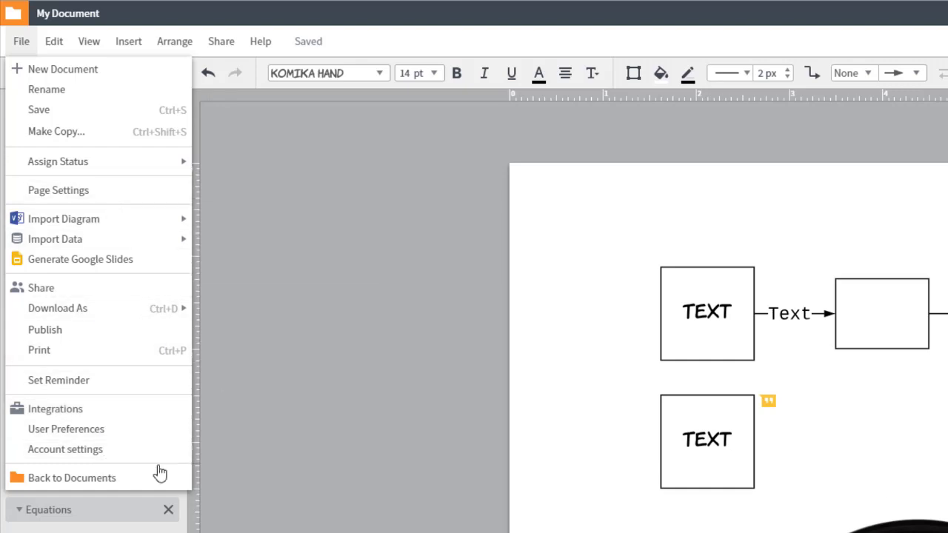
{"action": "left_click", "coordinate": [202, 455]}
Return to the documents list and convert My Document to a template in the Basic and Flowchart category
{"action": "left_click", "coordinate": [12, 12]}
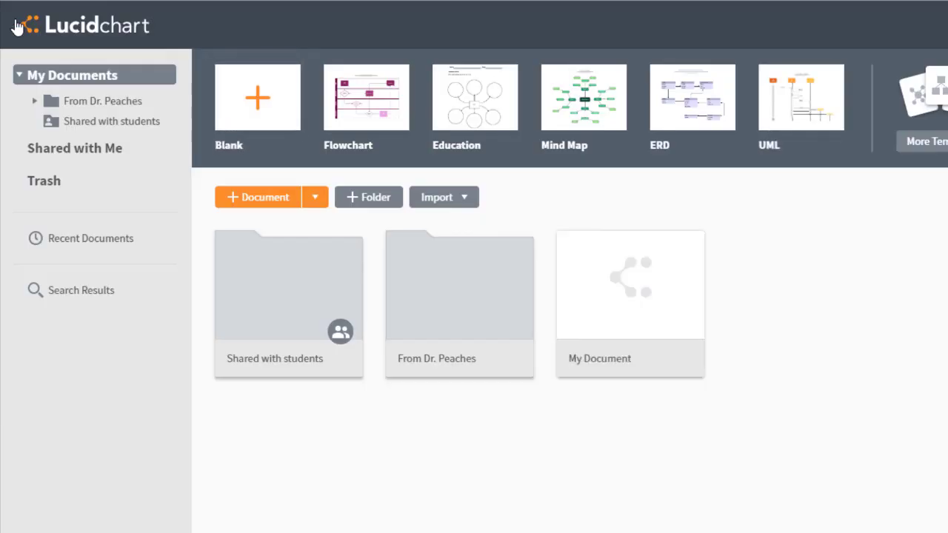
{"action": "left_click", "coordinate": [683, 357]}
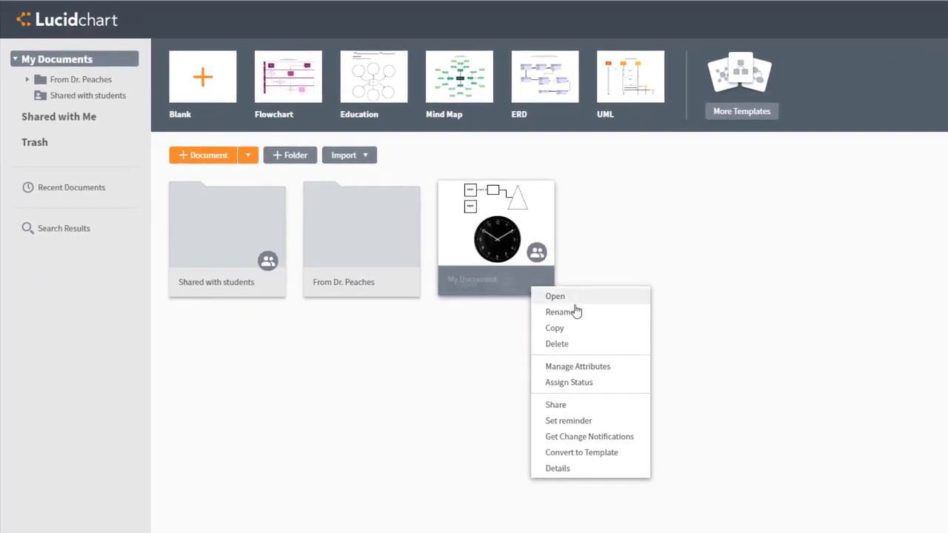
{"action": "left_click", "coordinate": [599, 451]}
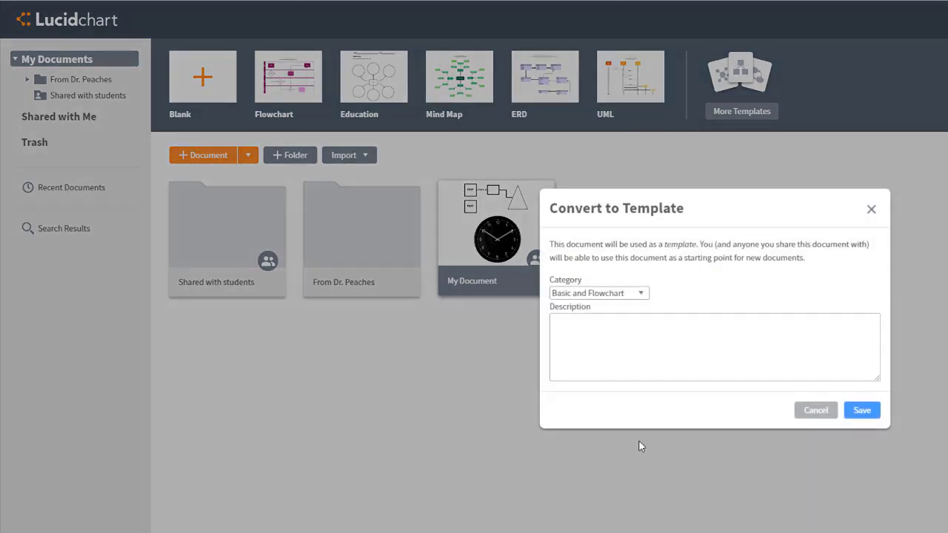
{"action": "left_click", "coordinate": [859, 411]}
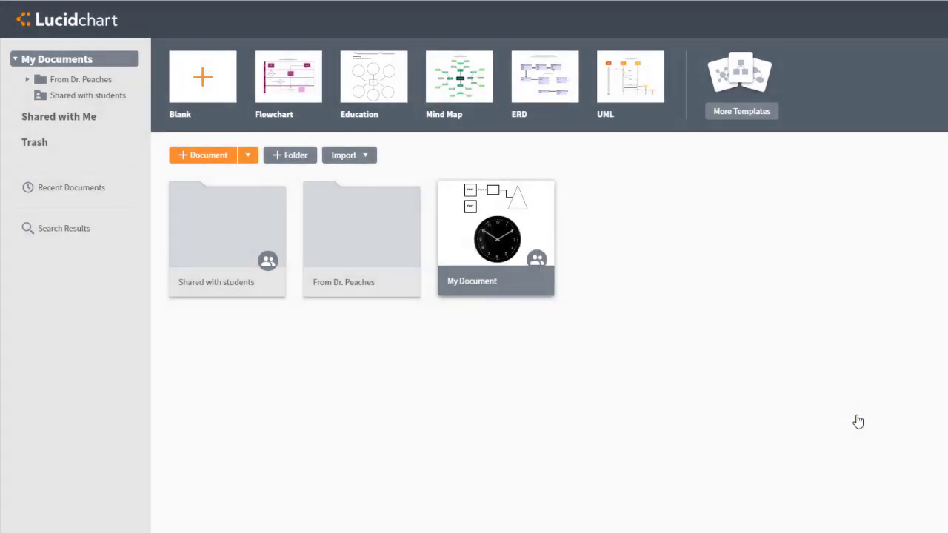